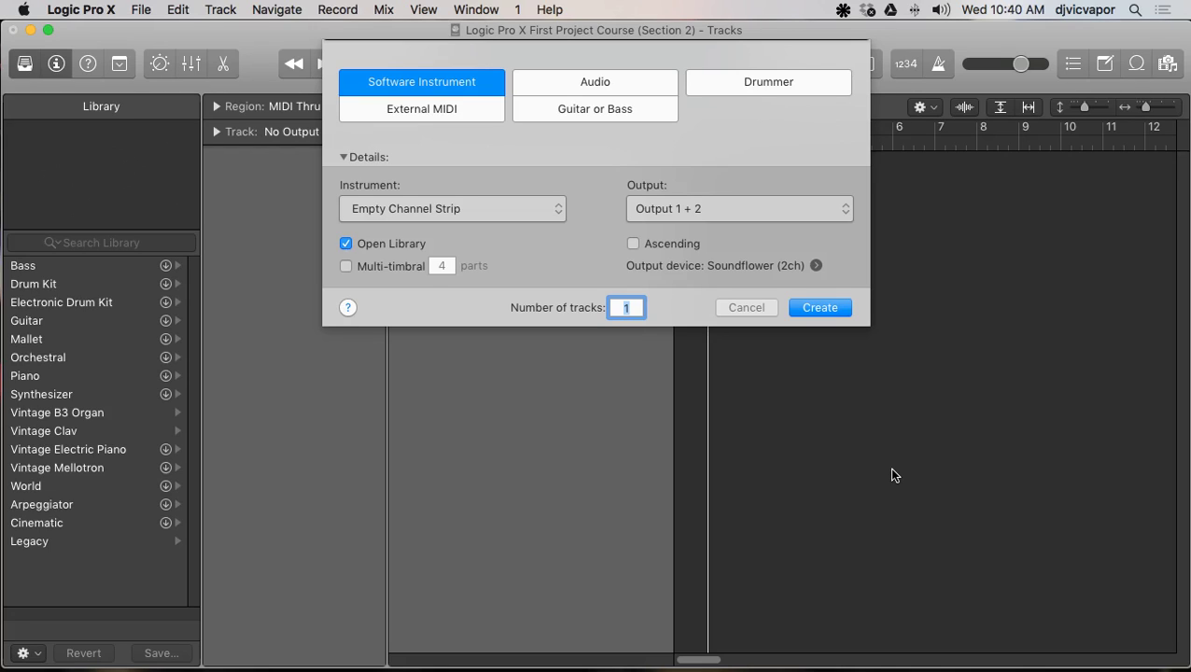
Create one software instrument track with an empty channel strip, named Inst 1
{"action": "left_click", "coordinate": [795, 309]}
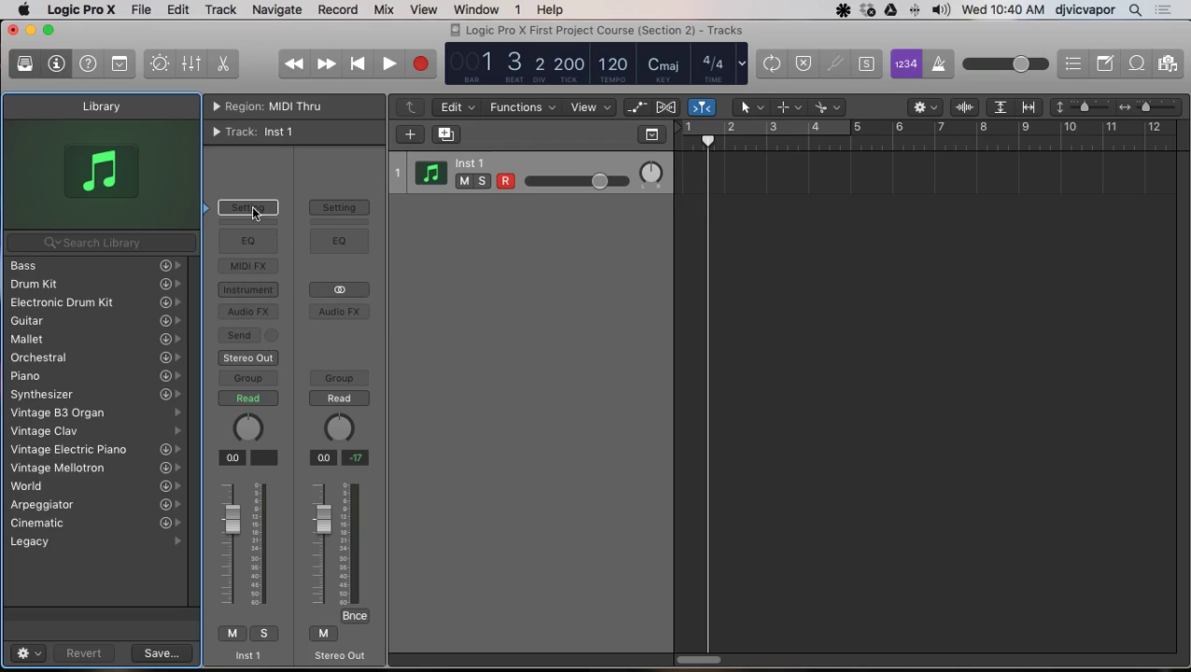
{"action": "left_click", "coordinate": [250, 290]}
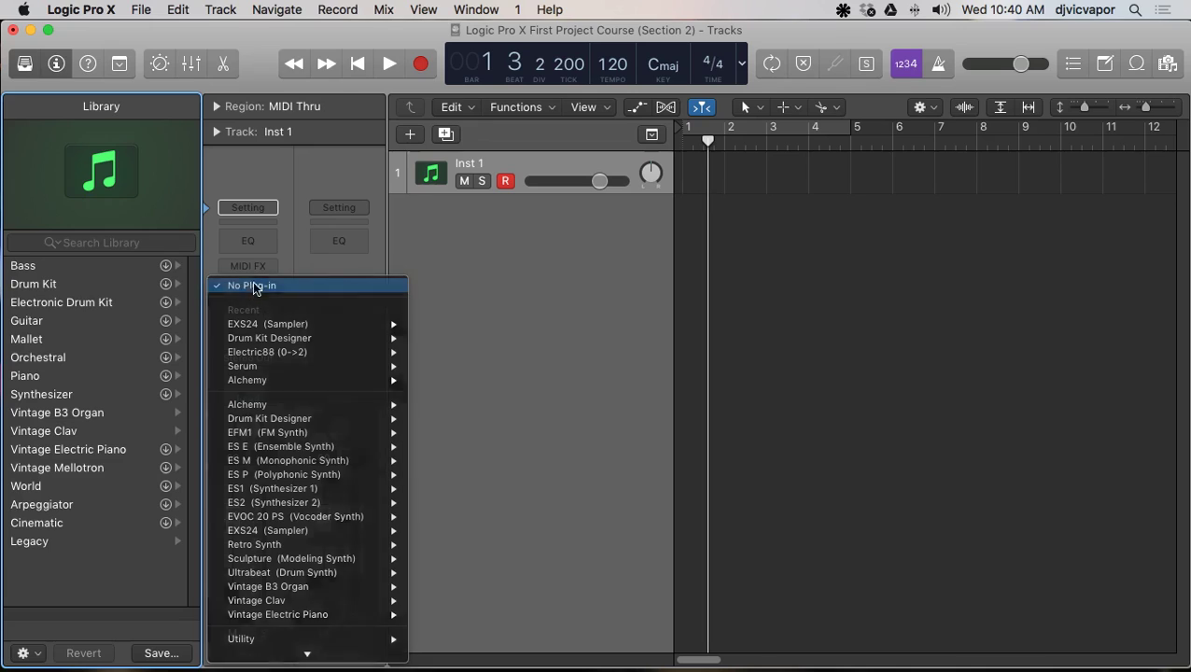
{"action": "left_click", "coordinate": [247, 272]}
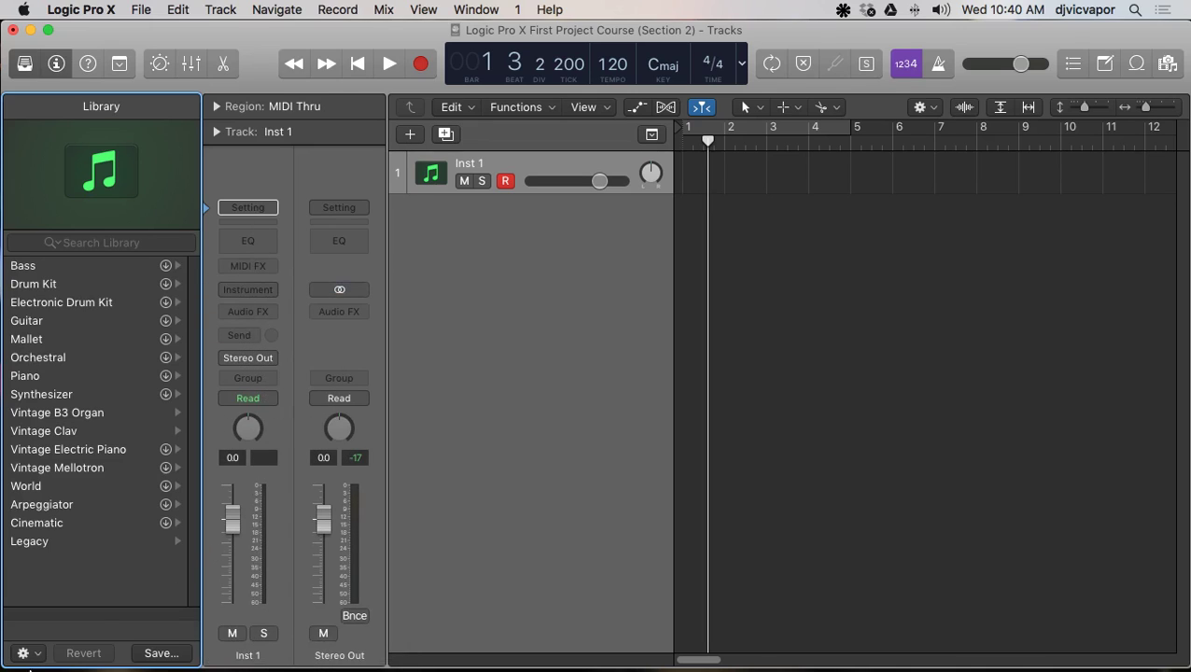
{"action": "left_click", "coordinate": [25, 656]}
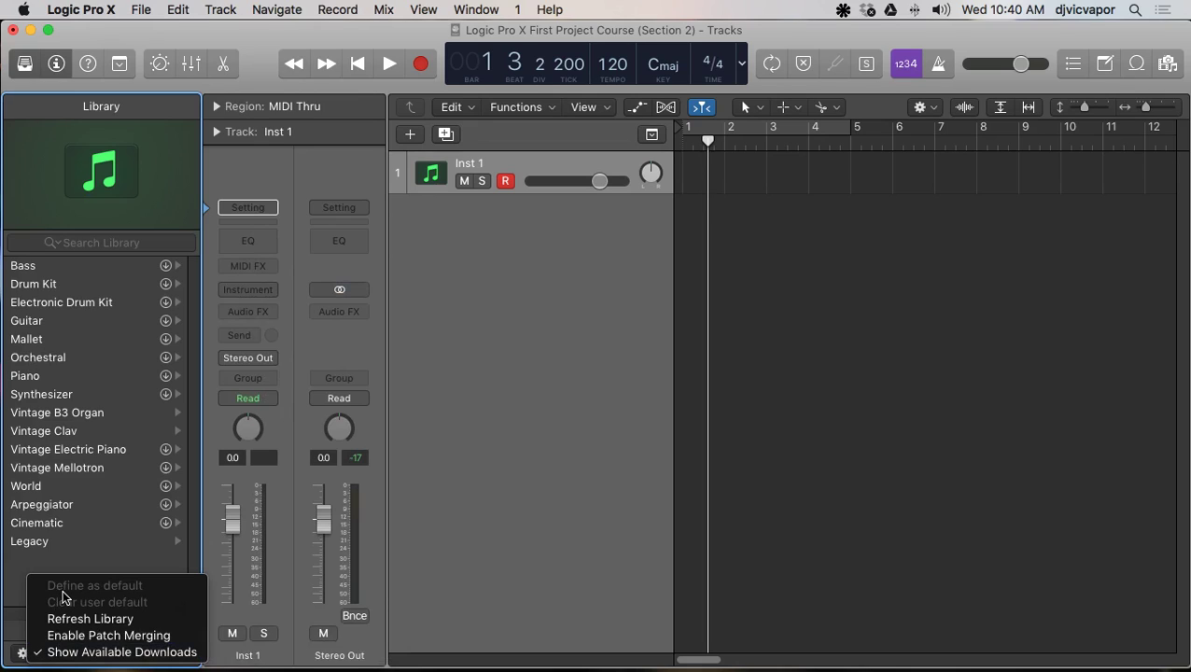
{"action": "left_click", "coordinate": [416, 452]}
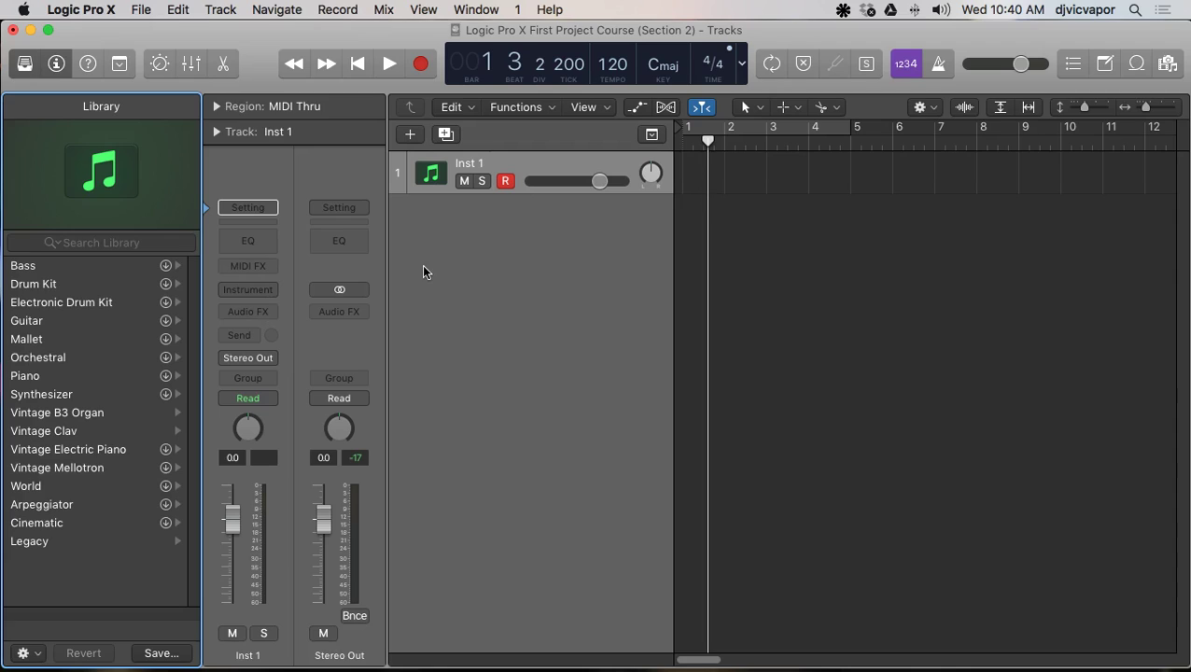
Load the Bluebird patch from the Library's Drum Kit category onto track 1
{"action": "left_click", "coordinate": [38, 285]}
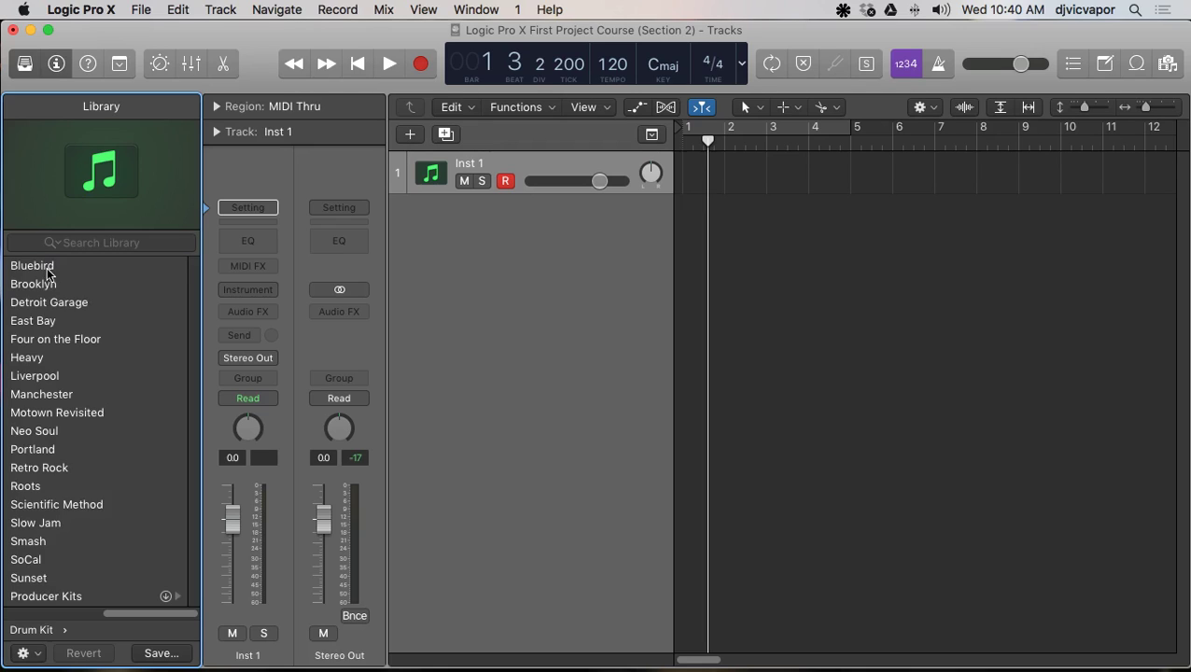
{"action": "left_click", "coordinate": [48, 271]}
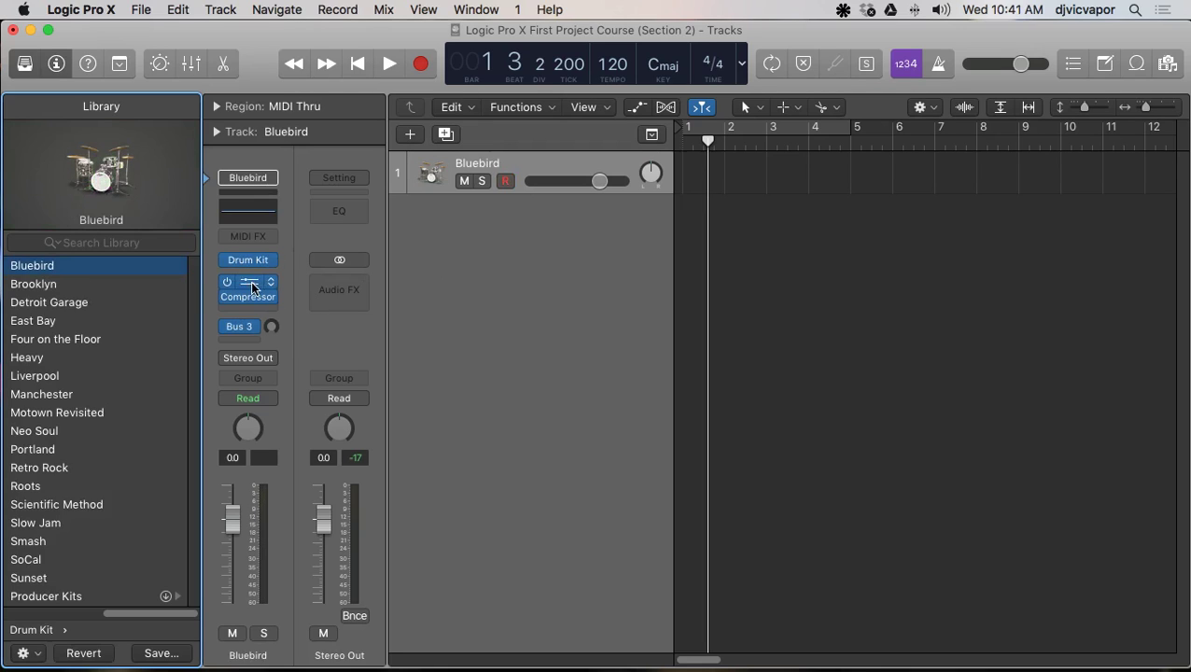
{"action": "mouse_move", "coordinate": [254, 267]}
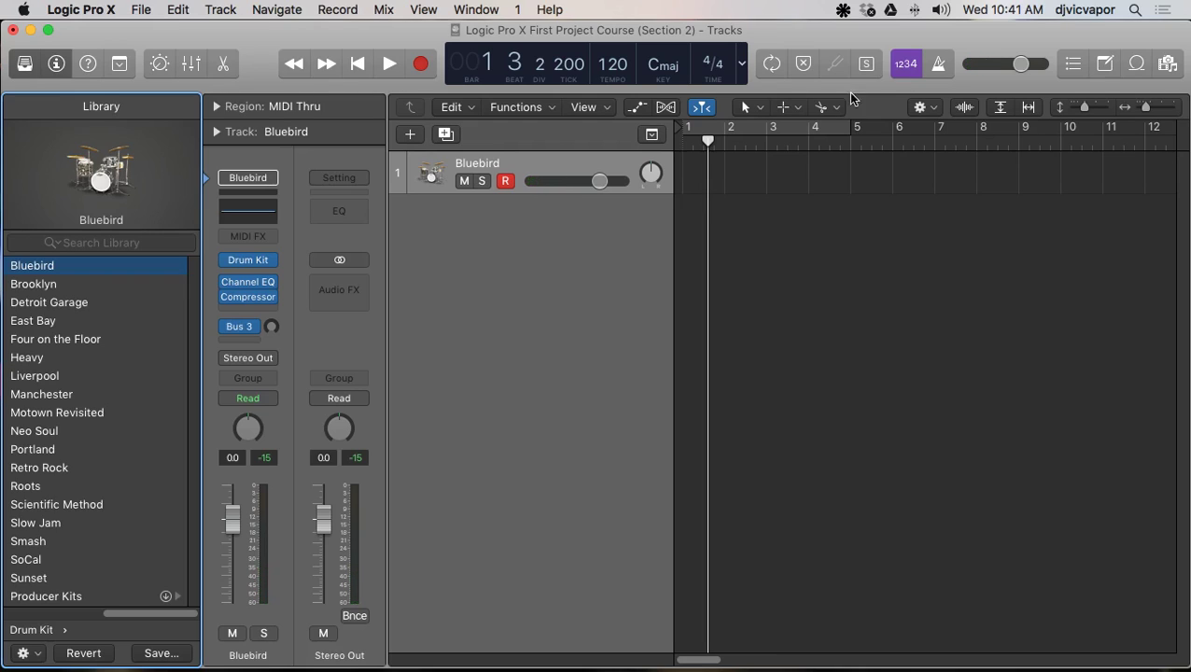
Record a Bluebird drum part from bar 1 with the metronome on, then cycle bars 1–5
{"action": "left_click", "coordinate": [939, 63]}
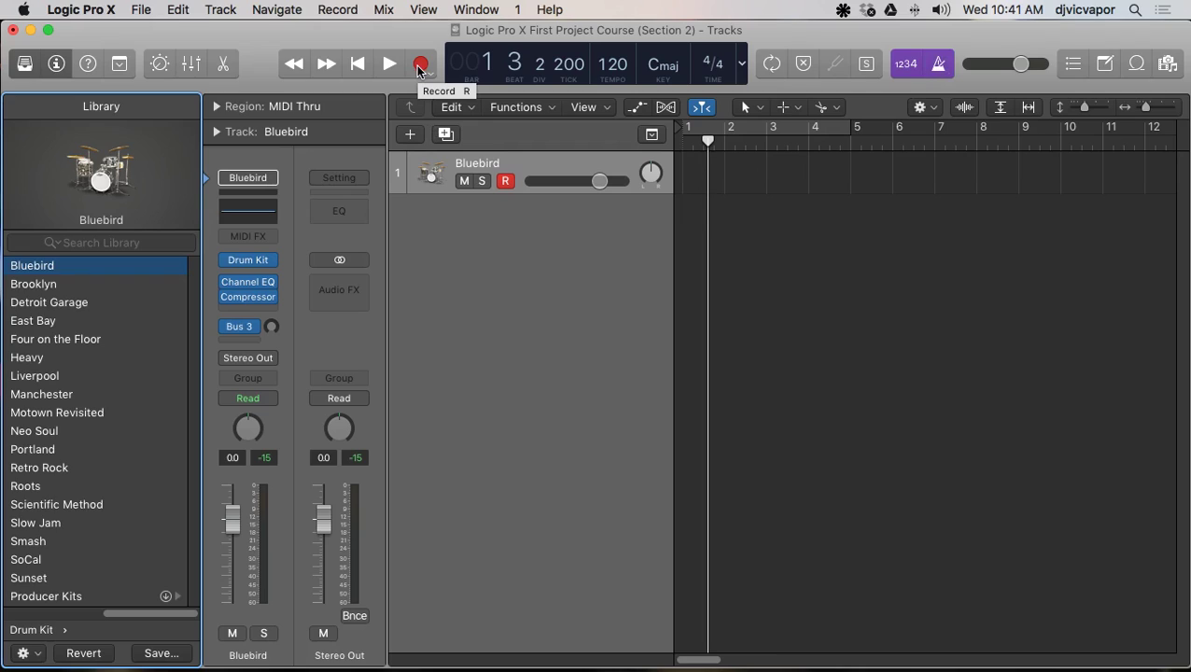
{"action": "left_click", "coordinate": [420, 66]}
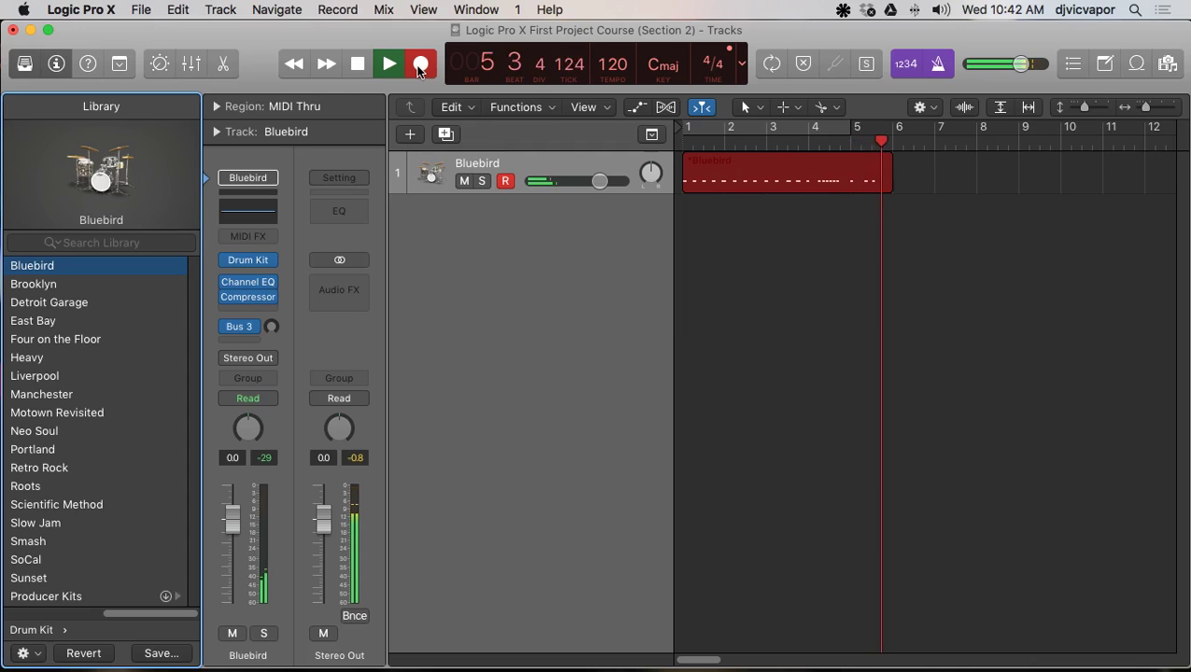
{"action": "left_click", "coordinate": [362, 65]}
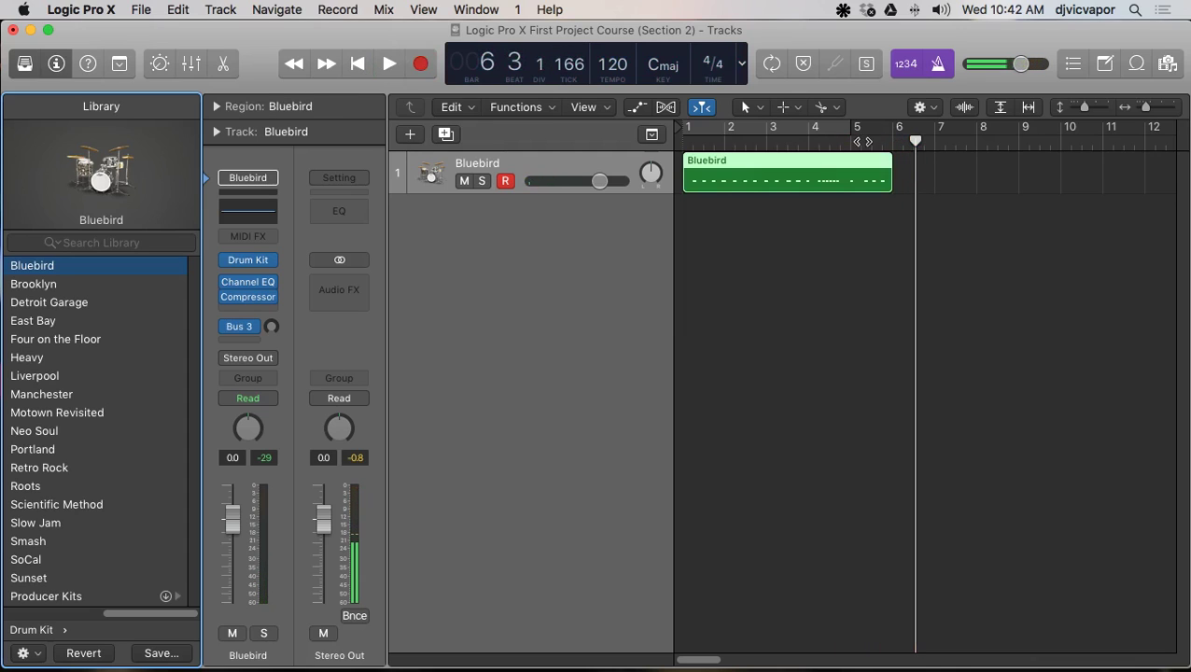
{"action": "left_click", "coordinate": [686, 129]}
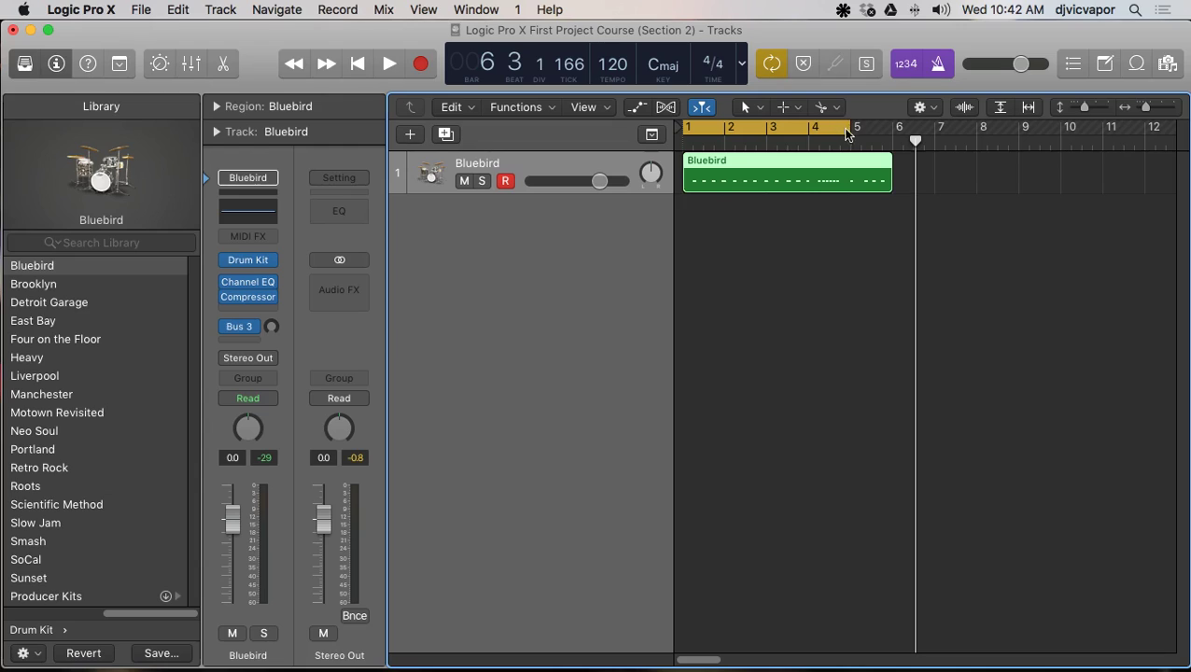
Split the drum region at bar 5 with Shorten, delete the bar 5–6 tail, and select the remainder
{"action": "left_click_drag", "start_coordinate": [891, 181], "coordinate": [852, 181]}
{"action": "left_click", "coordinate": [888, 163]}
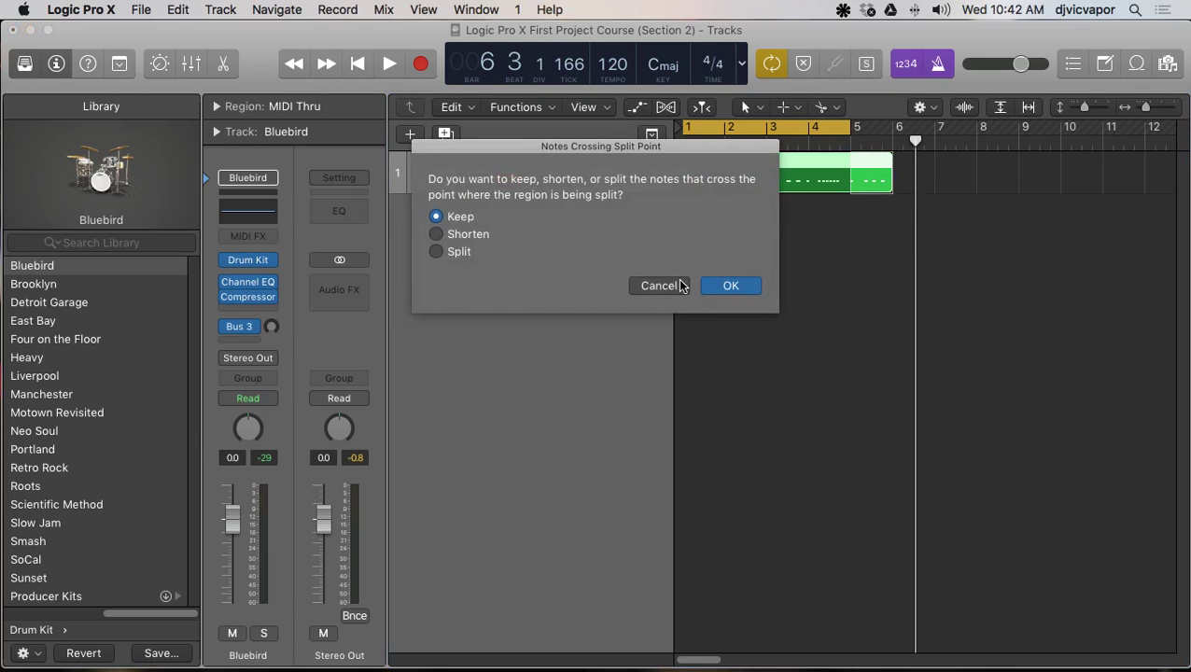
{"action": "left_click", "coordinate": [435, 234]}
{"action": "left_click", "coordinate": [730, 285]}
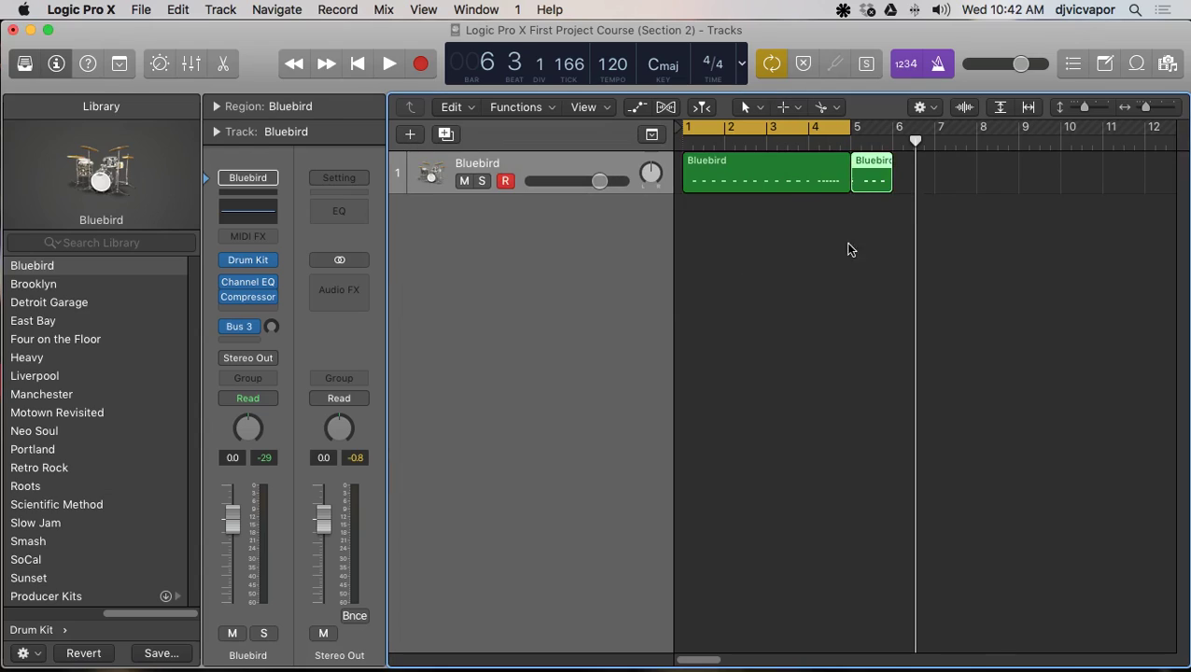
{"action": "key", "text": "Delete"}
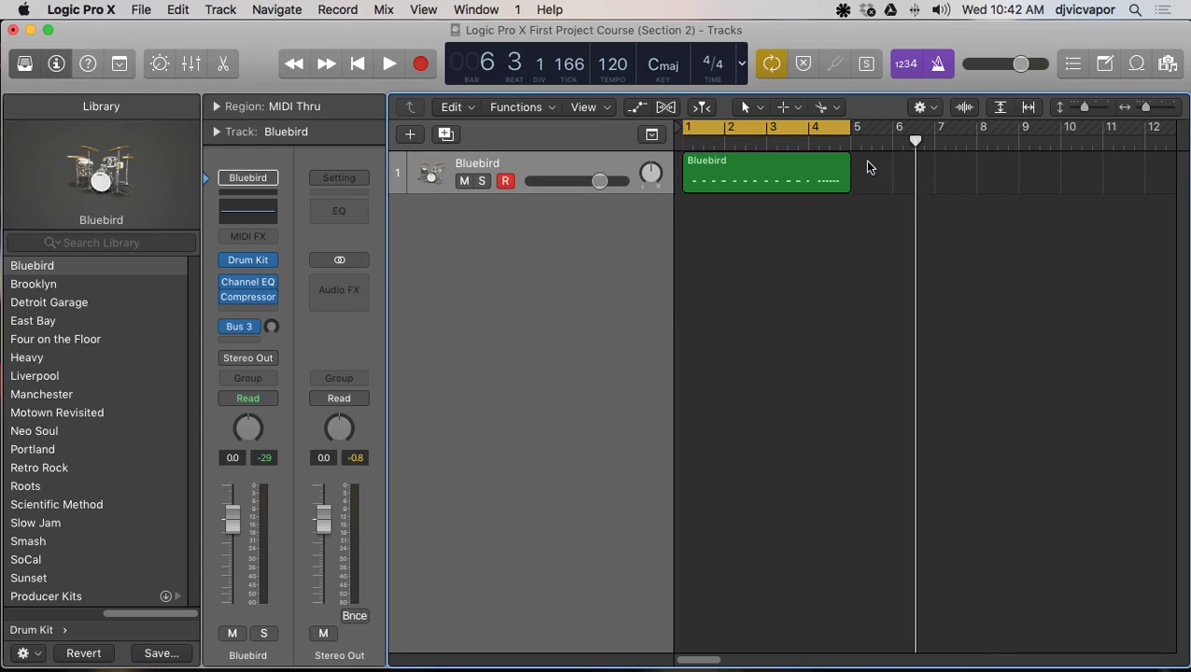
{"action": "left_click", "coordinate": [841, 160]}
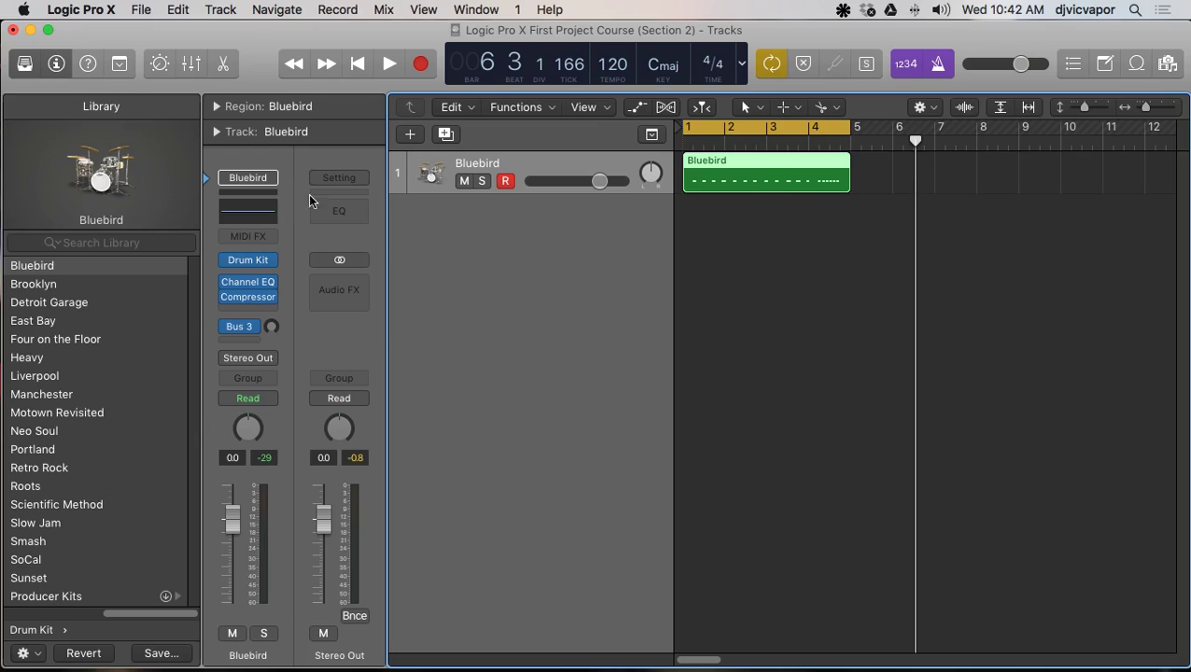
Set the Bluebird region's Quantize to 1/16 Note in the Region inspector
{"action": "left_click", "coordinate": [216, 106]}
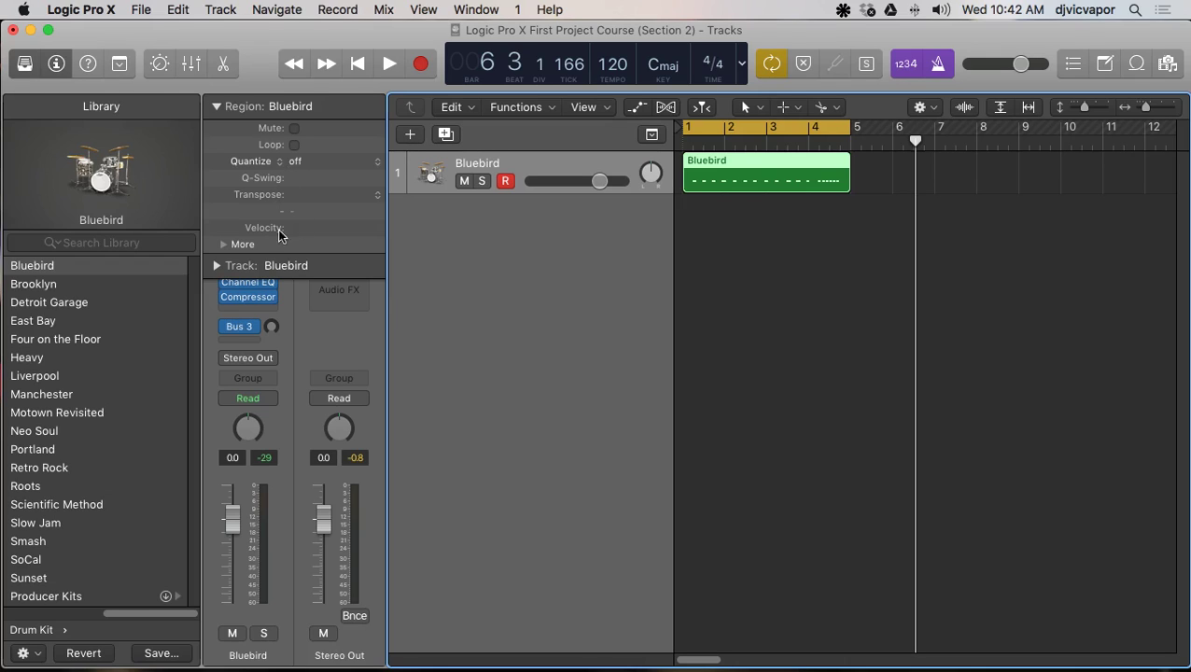
{"action": "left_click", "coordinate": [298, 163]}
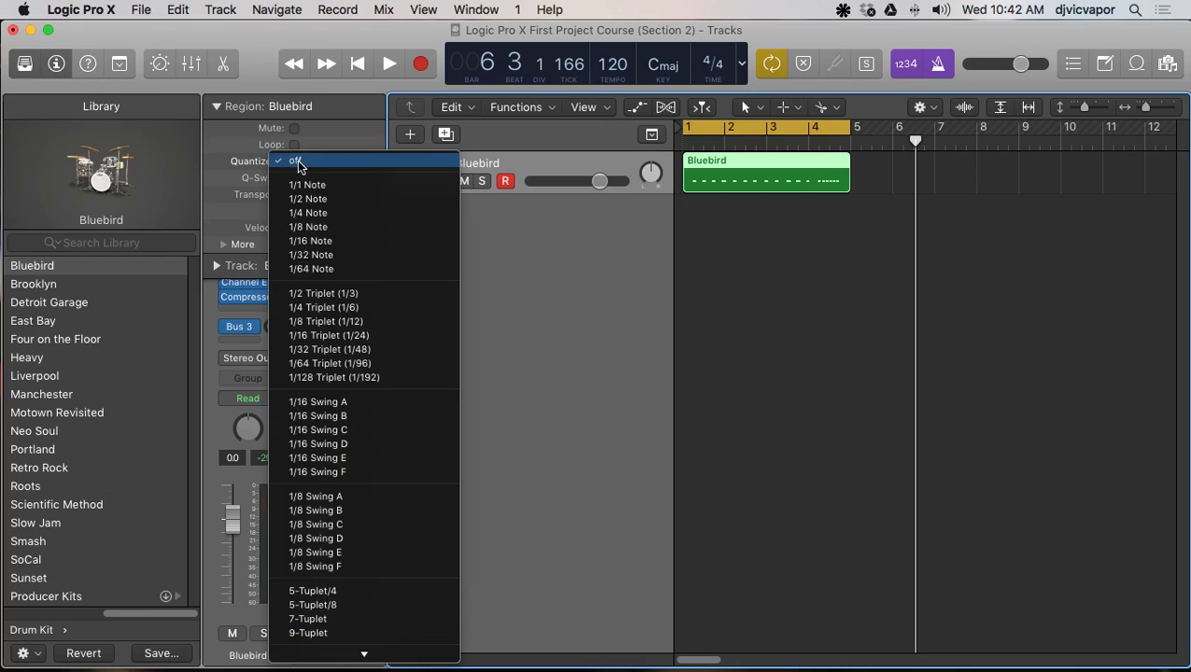
{"action": "left_click", "coordinate": [312, 239]}
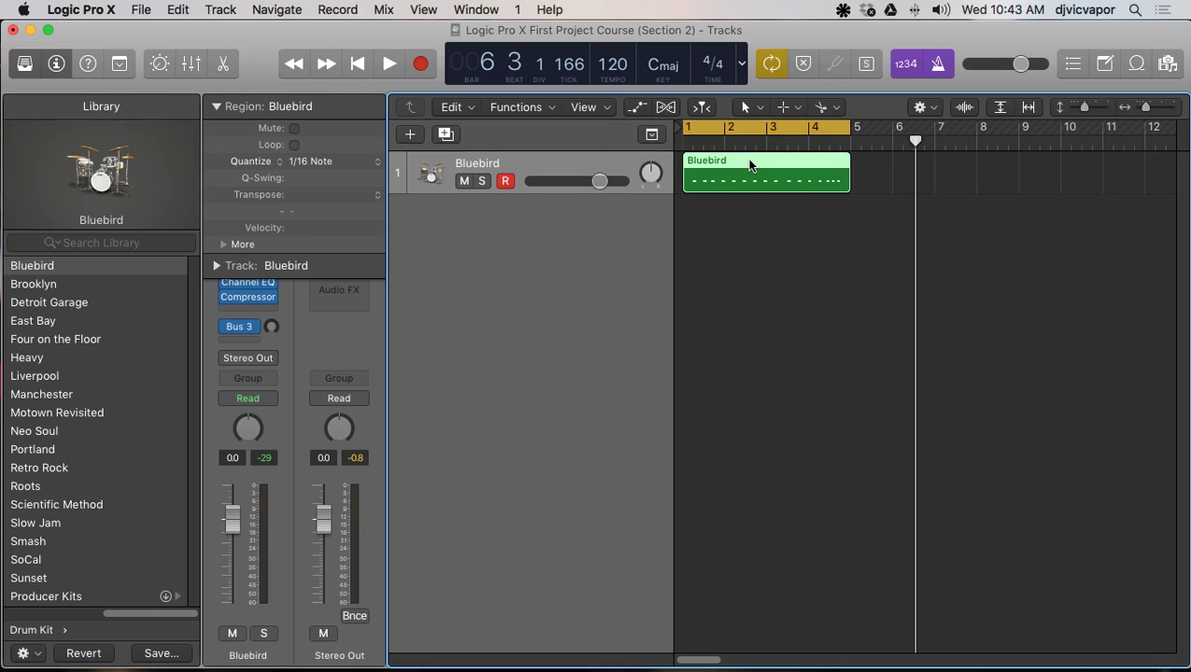
Play the quantized drum region from bar 1, switch the metronome off, and stop playback
{"action": "left_click", "coordinate": [357, 64]}
{"action": "left_click", "coordinate": [389, 63]}
{"action": "left_click", "coordinate": [390, 64]}
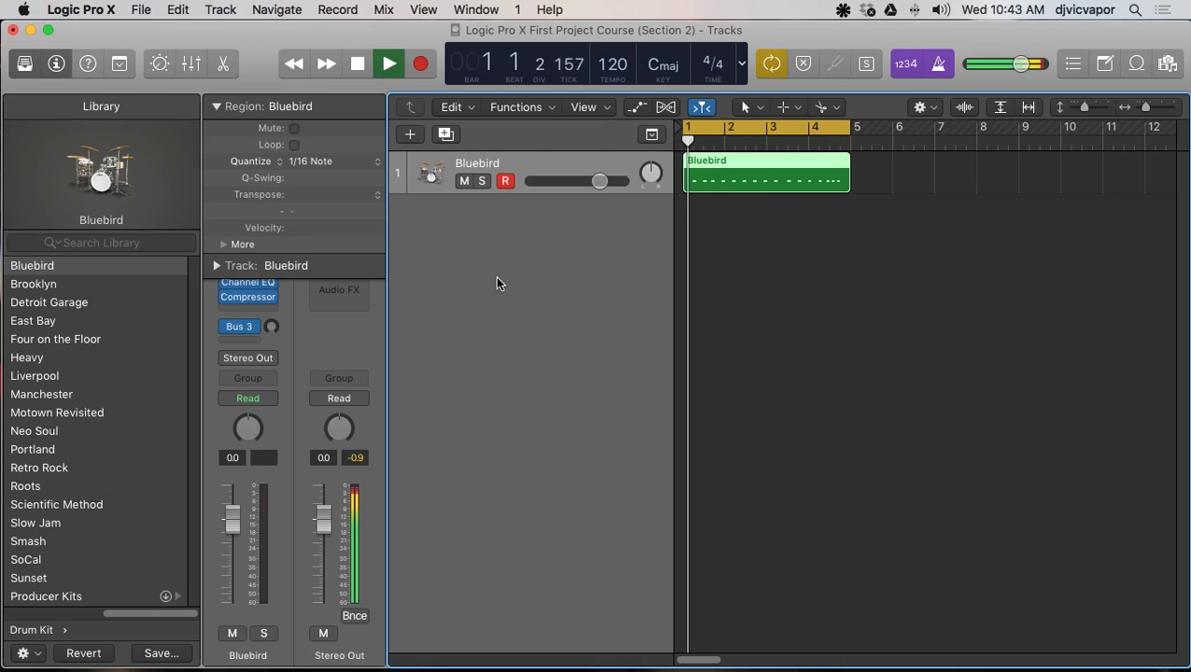
{"action": "left_click", "coordinate": [936, 65]}
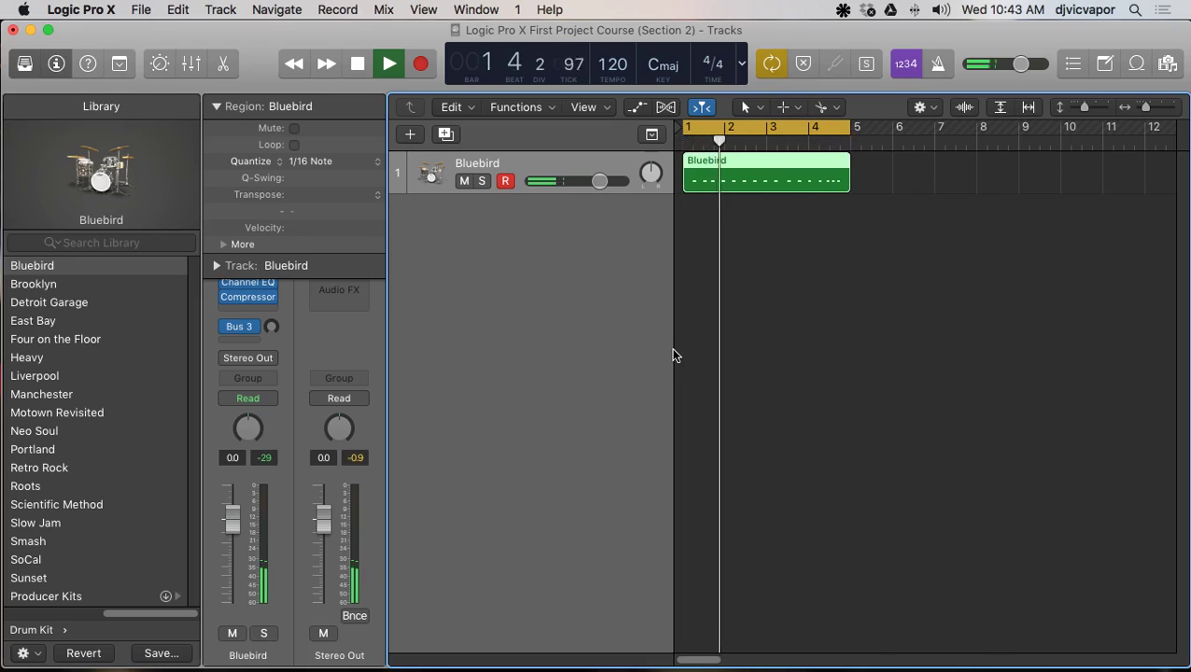
{"action": "key", "text": "space"}
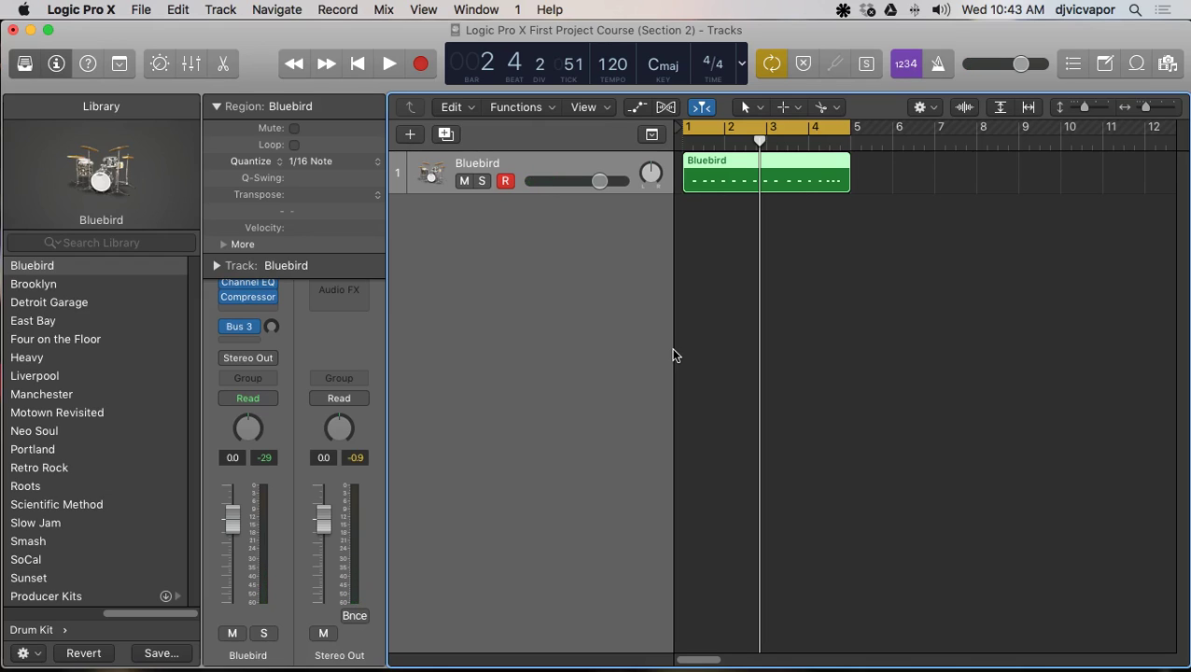
{"action": "left_click", "coordinate": [313, 163]}
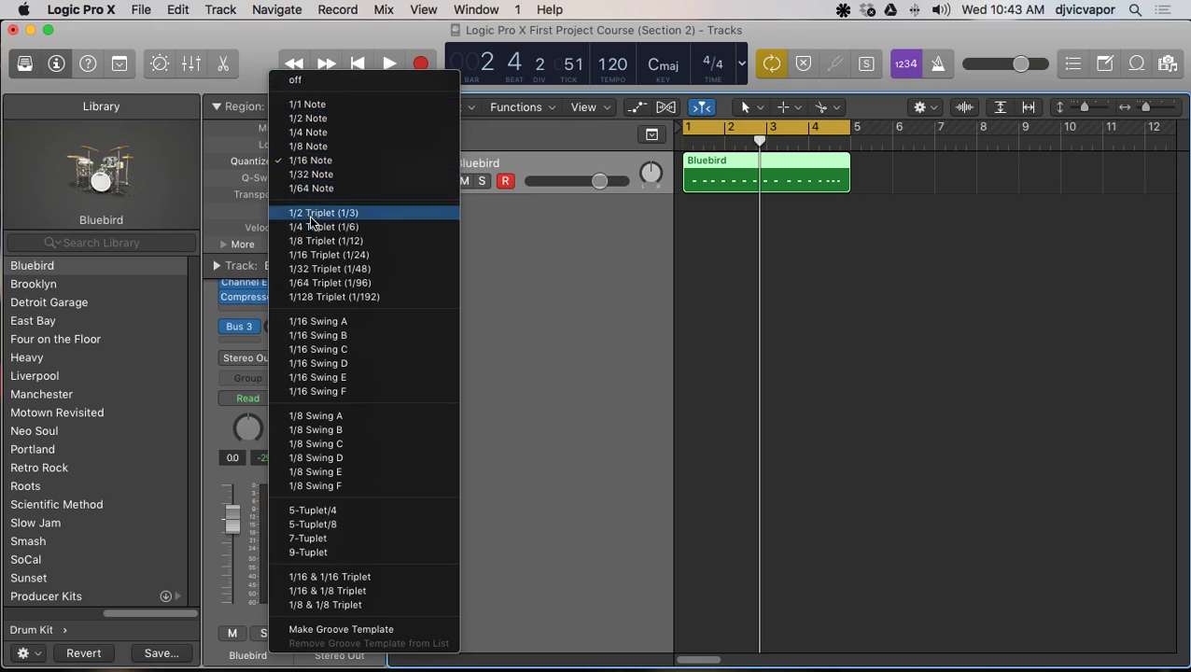
Keep Quantize at 1/16 Note and Transpose at ±0, then collapse the Region inspector
{"action": "left_click", "coordinate": [326, 162]}
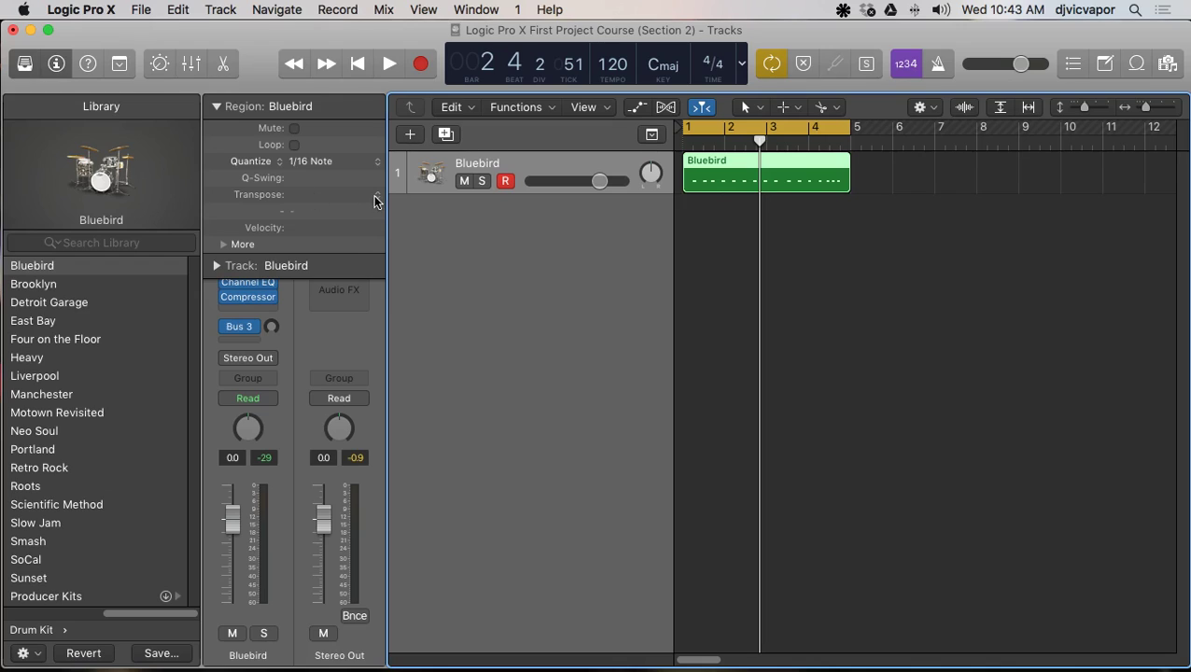
{"action": "left_click", "coordinate": [311, 195]}
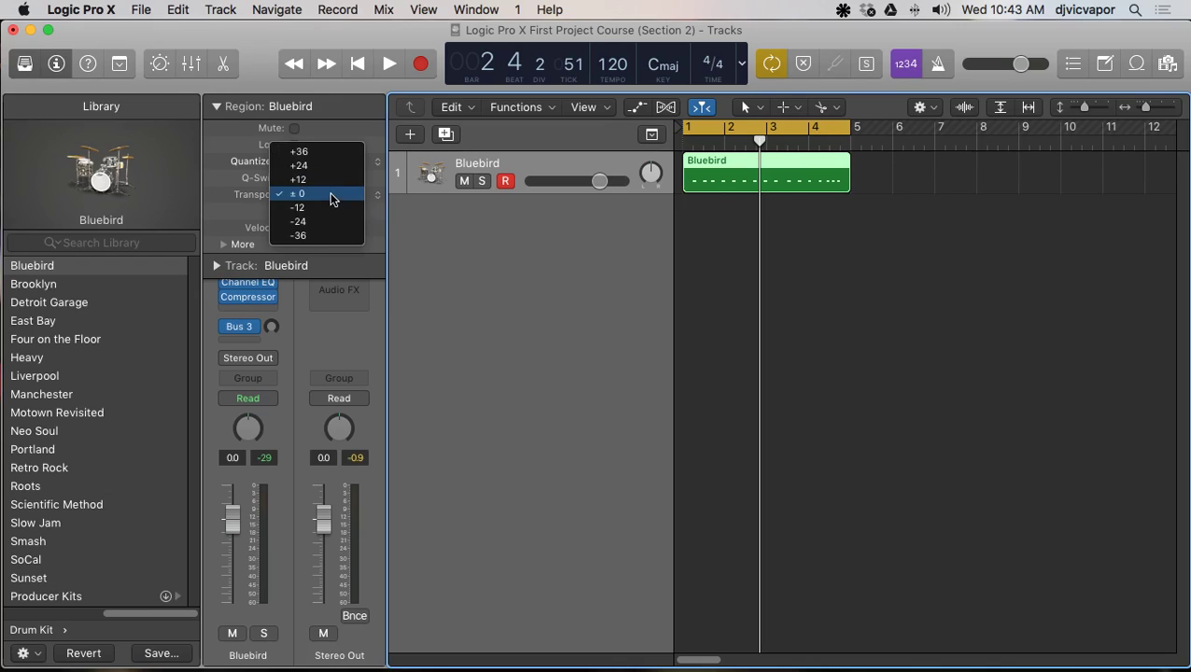
{"action": "left_click", "coordinate": [332, 194]}
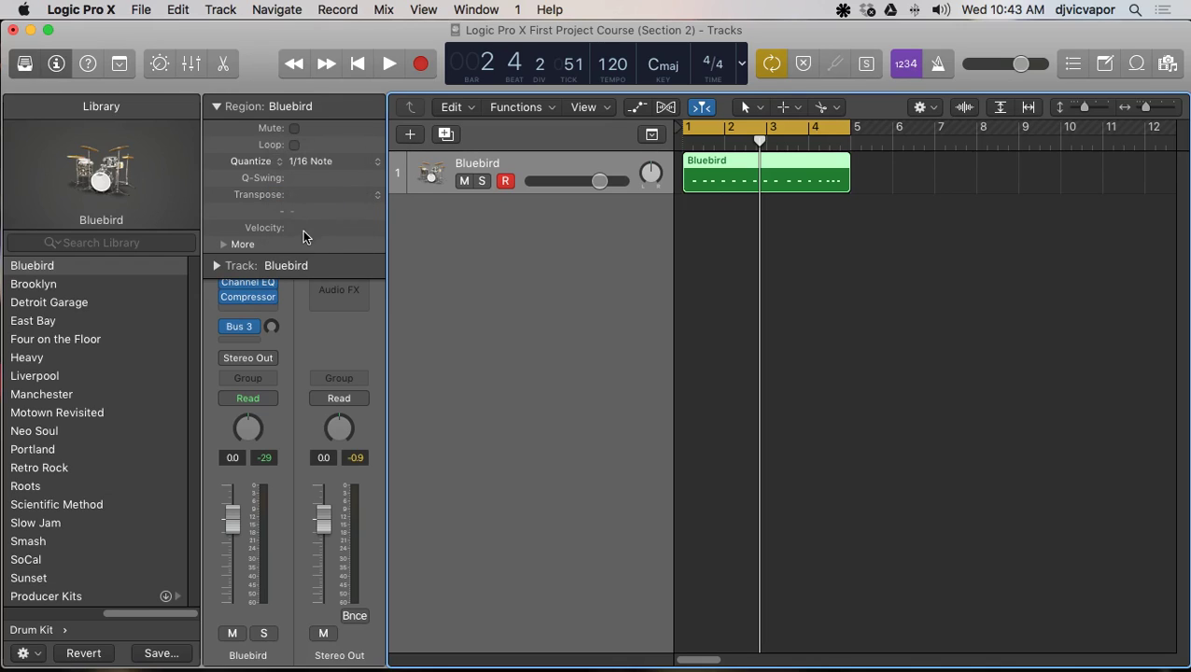
{"action": "left_click", "coordinate": [223, 244]}
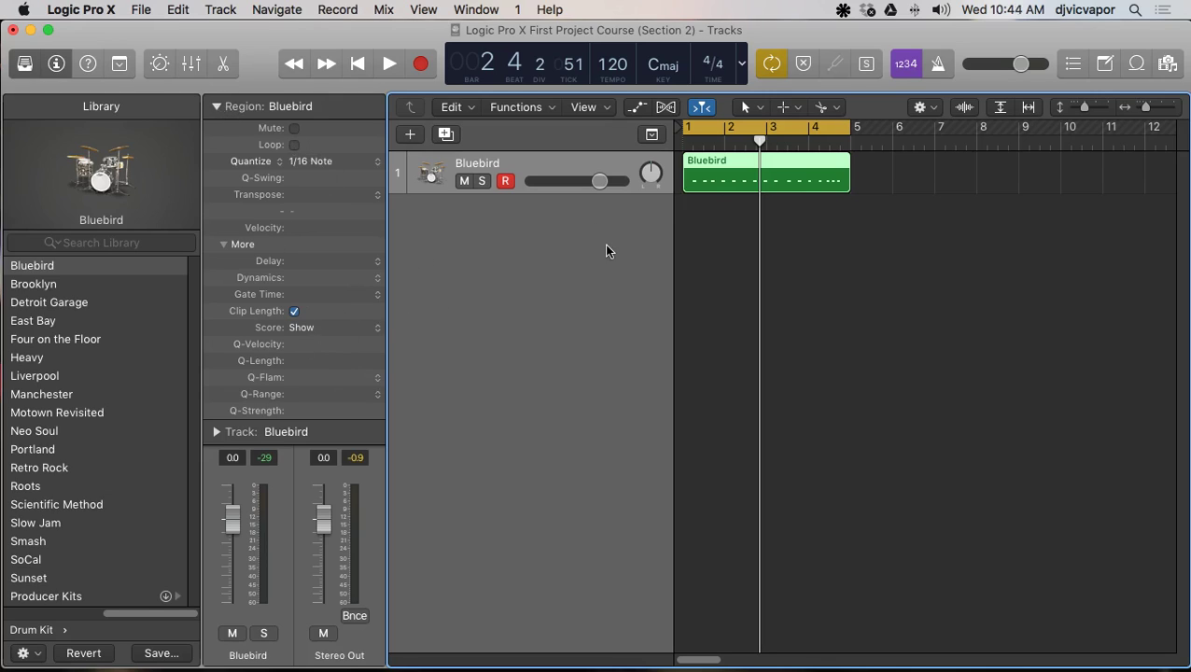
{"action": "left_click", "coordinate": [216, 105]}
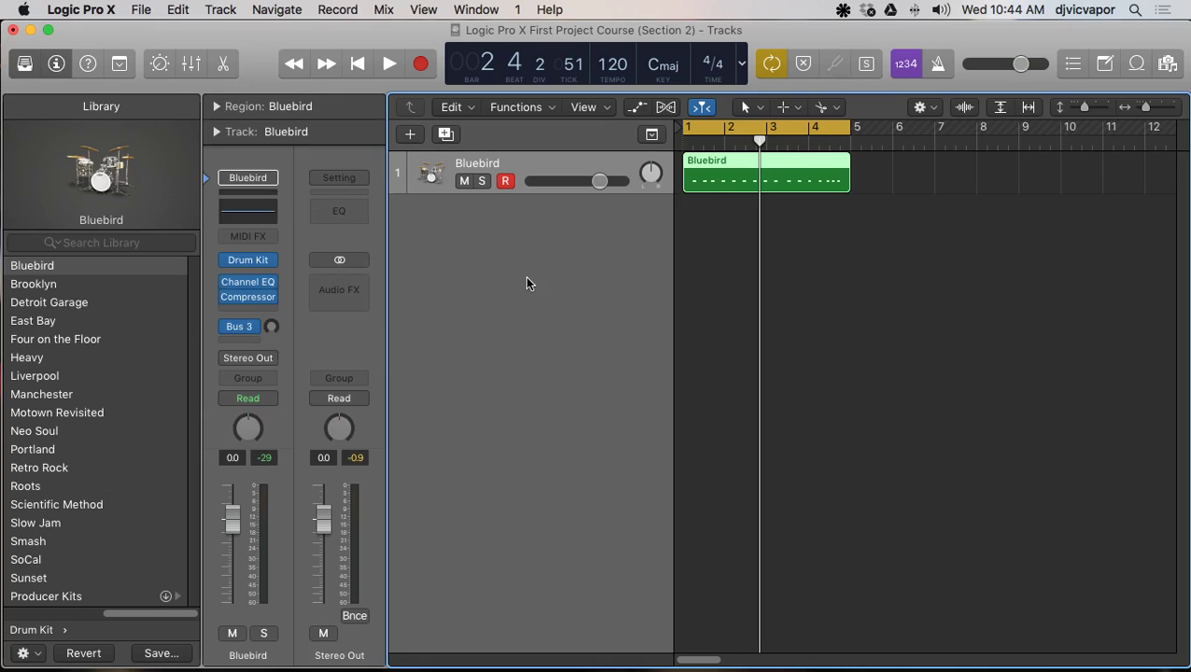